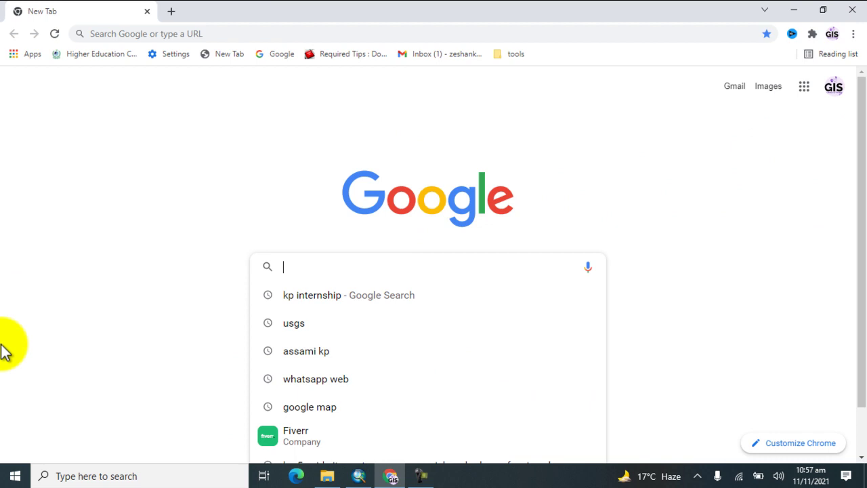
- Open the asf.alaska.edu site and go to its data search page
type("asf.")
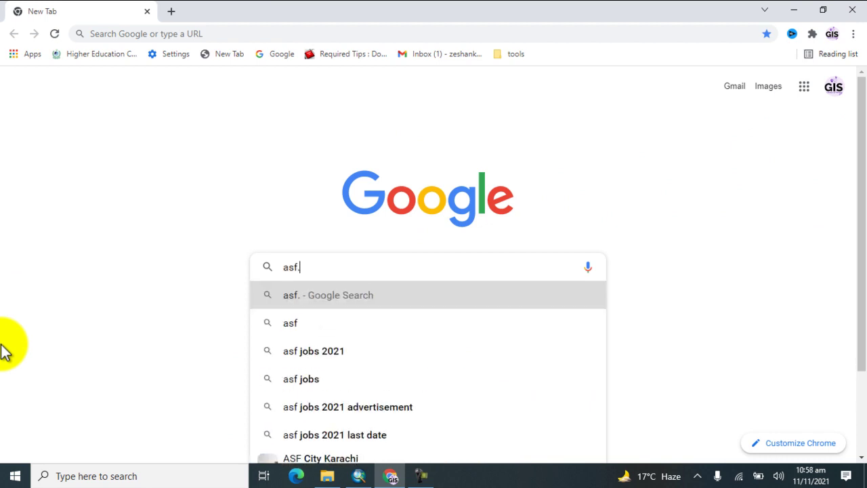
type("alas")
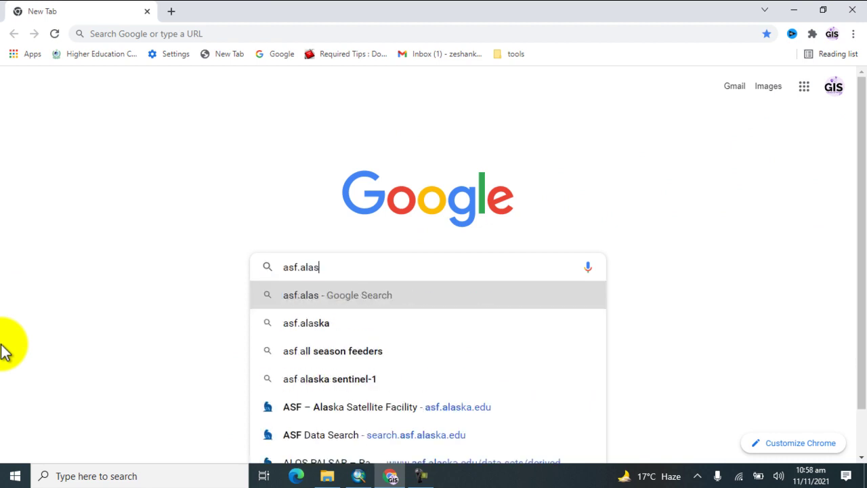
type("ka.edu")
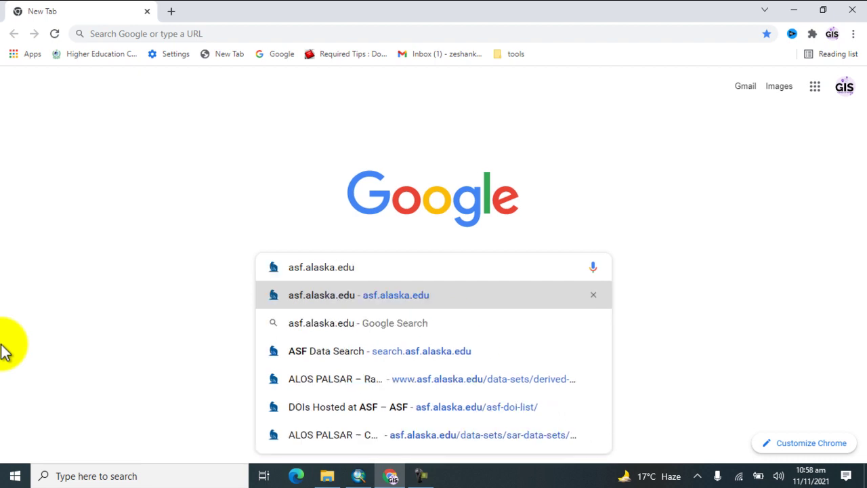
left_click(311, 295)
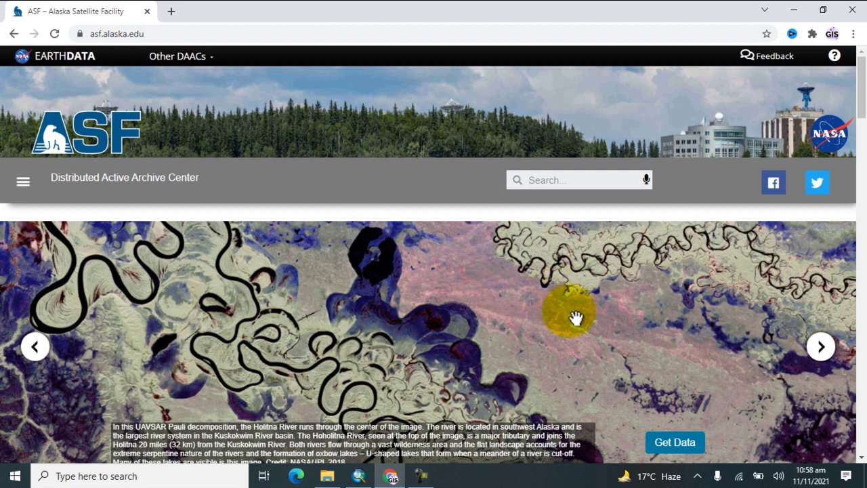
left_click(663, 444)
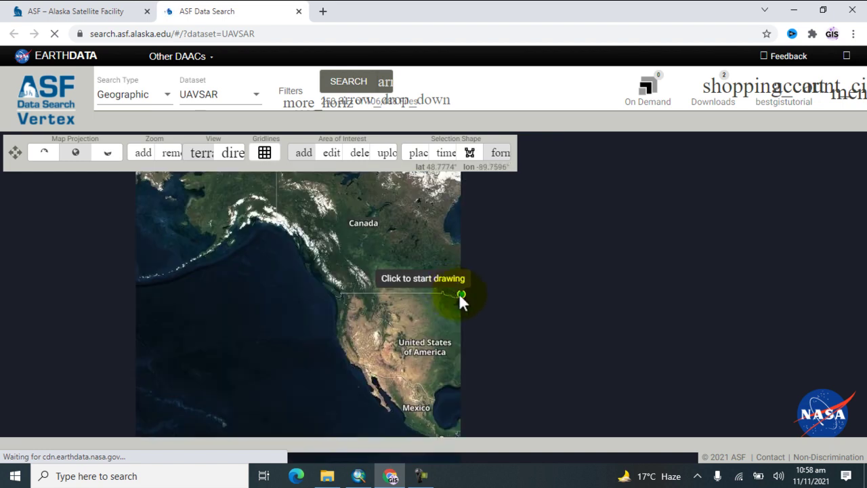
- Set the search dataset to ALOS PALSAR
left_click_drag(480, 307, 304, 267)
left_click_drag(550, 285, 402, 256)
left_click_drag(737, 322, 593, 273)
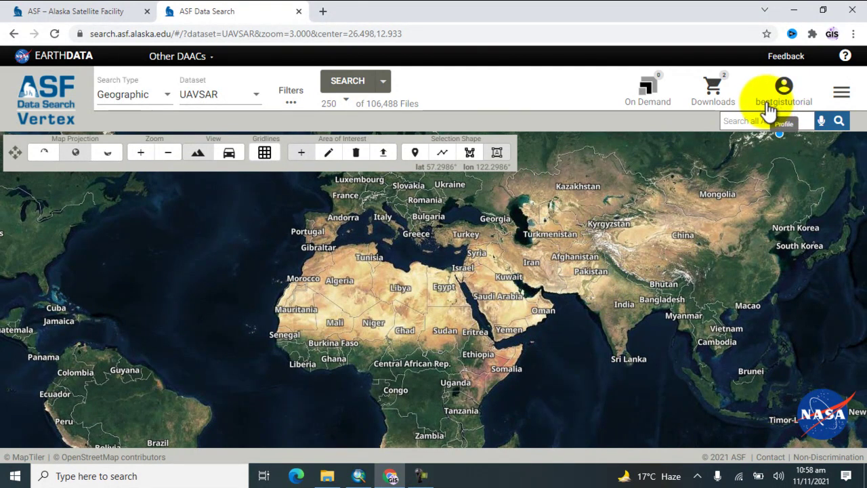
left_click_drag(603, 249, 558, 260)
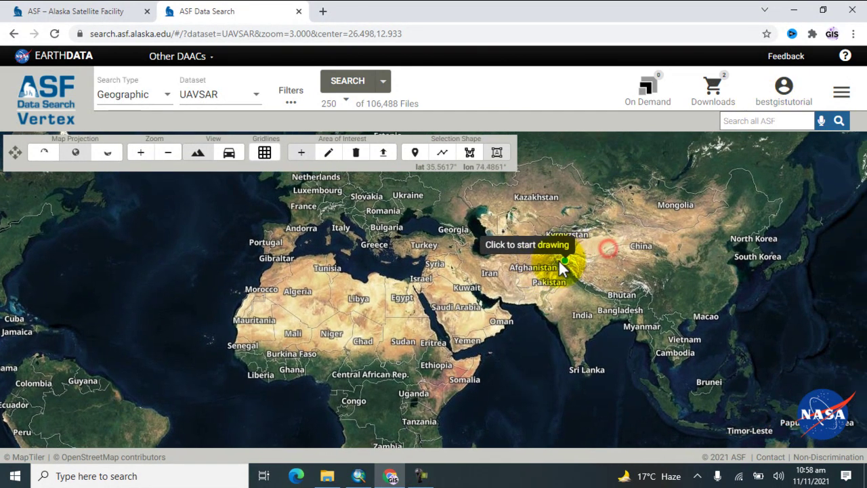
scroll(572, 259, "up", 1)
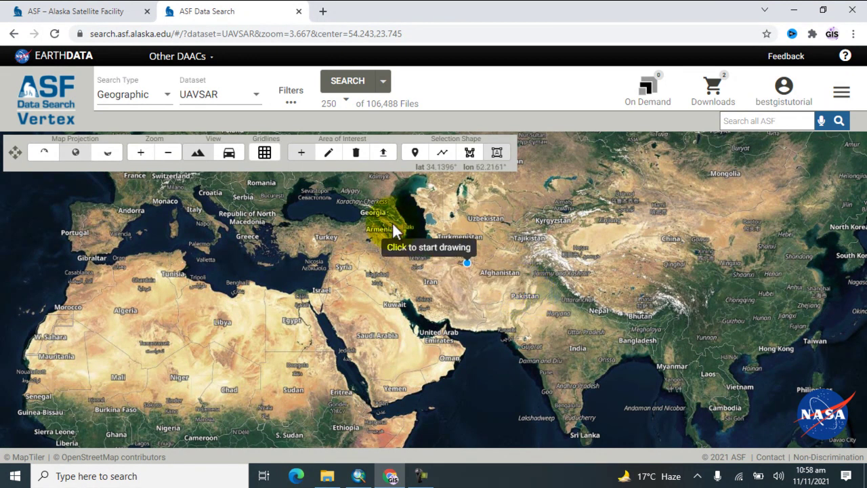
left_click(257, 101)
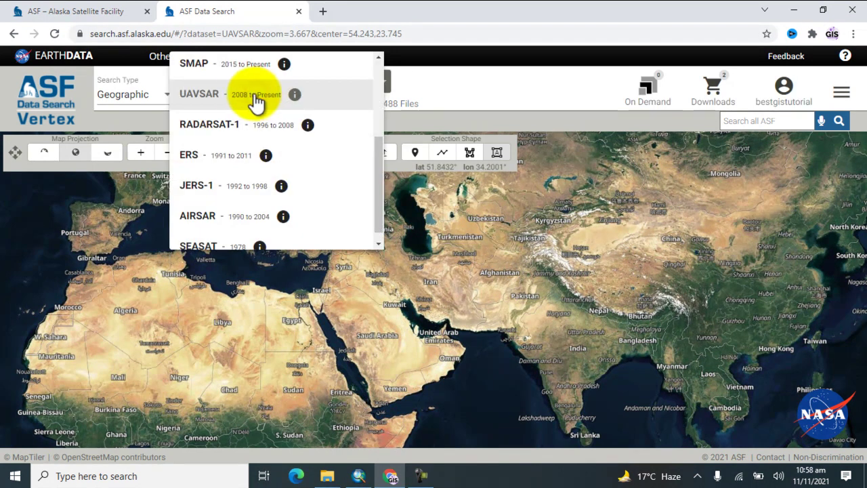
scroll(234, 115, "up", 3)
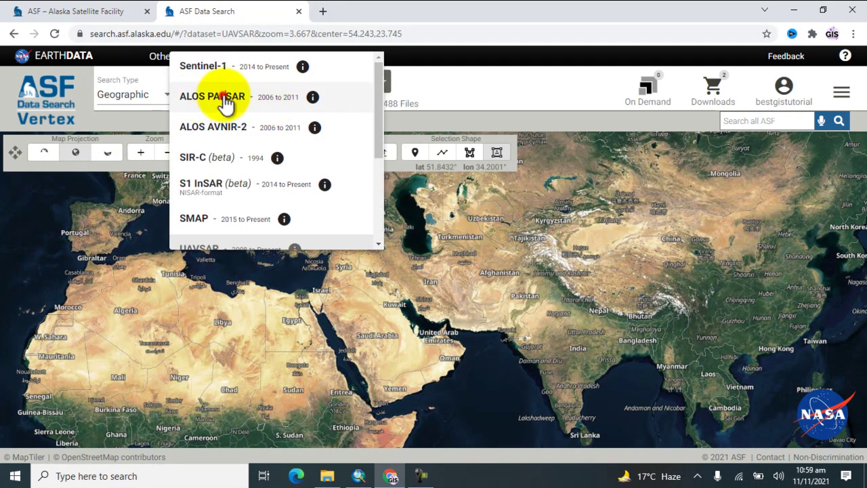
left_click(225, 100)
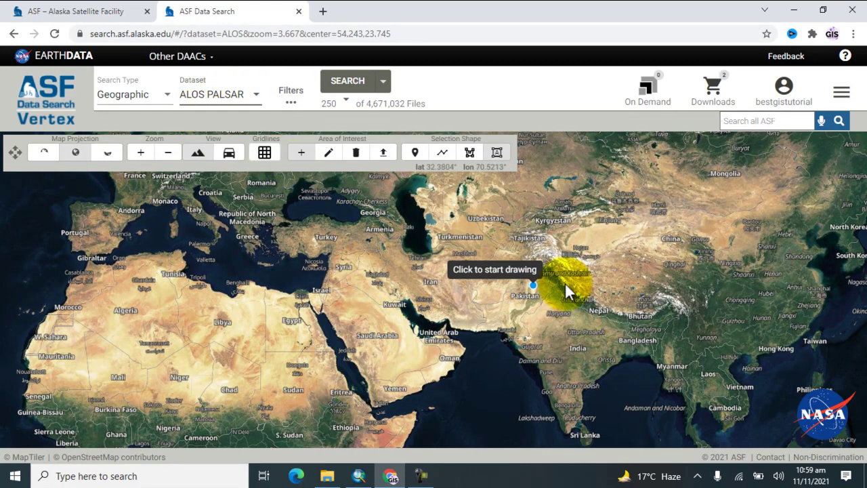
- Draw a four-sided polygon area of interest around Bannu, southwest of Islamabad in Pakistan
scroll(575, 287, "up", 2)
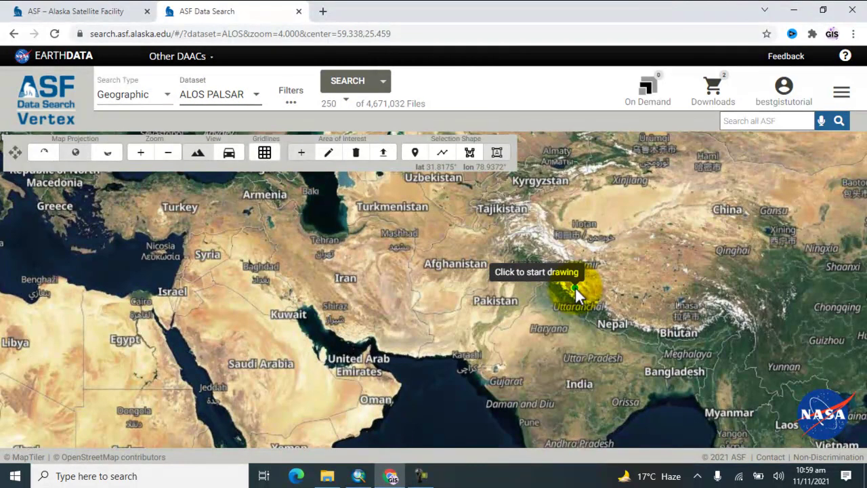
left_click_drag(512, 287, 459, 289)
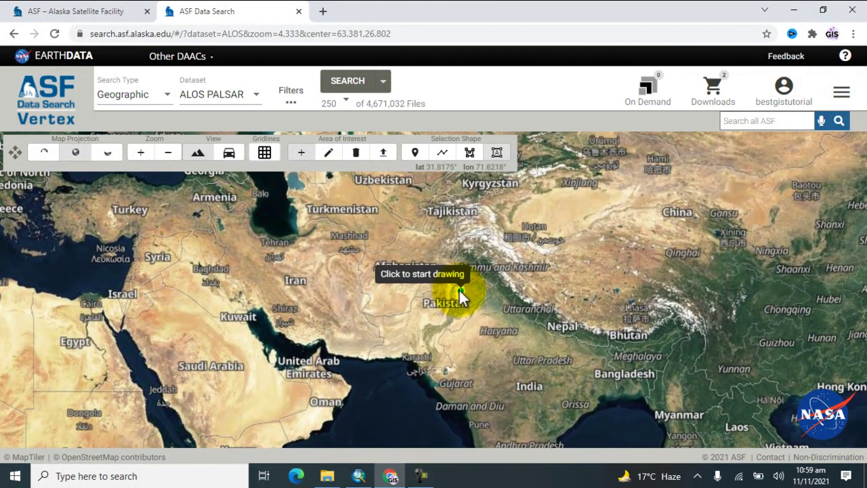
scroll(461, 282, "up", 4)
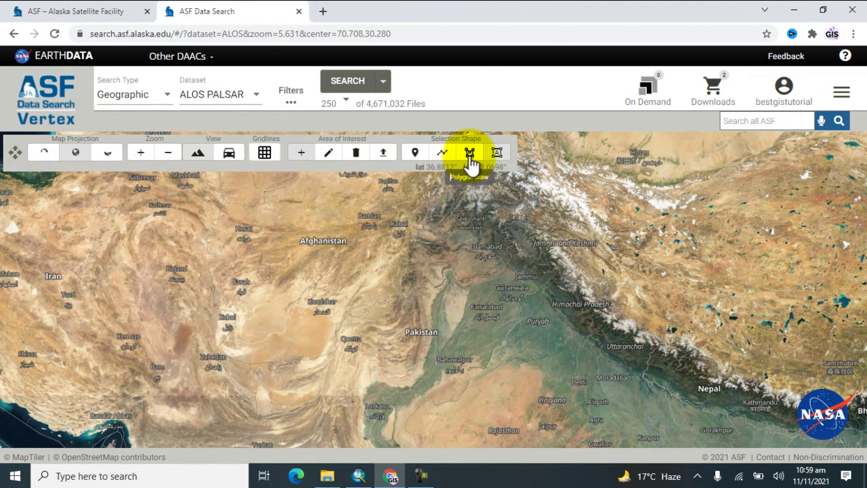
left_click(469, 154)
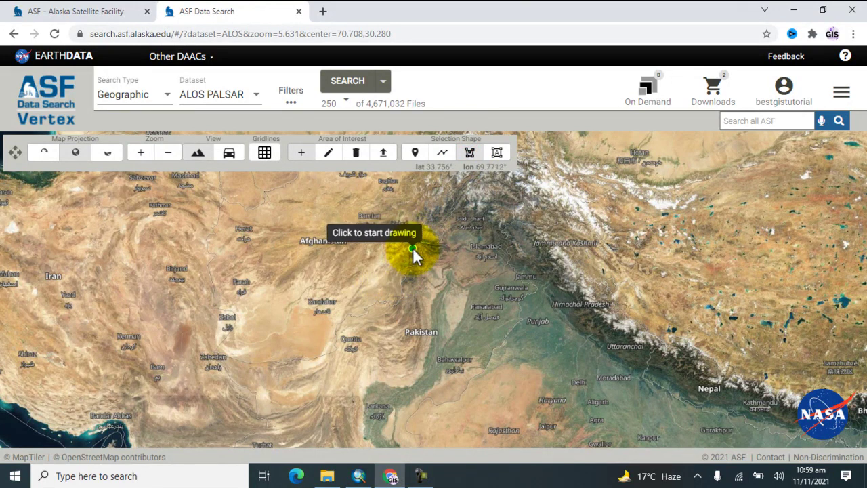
scroll(437, 230, "up", 2)
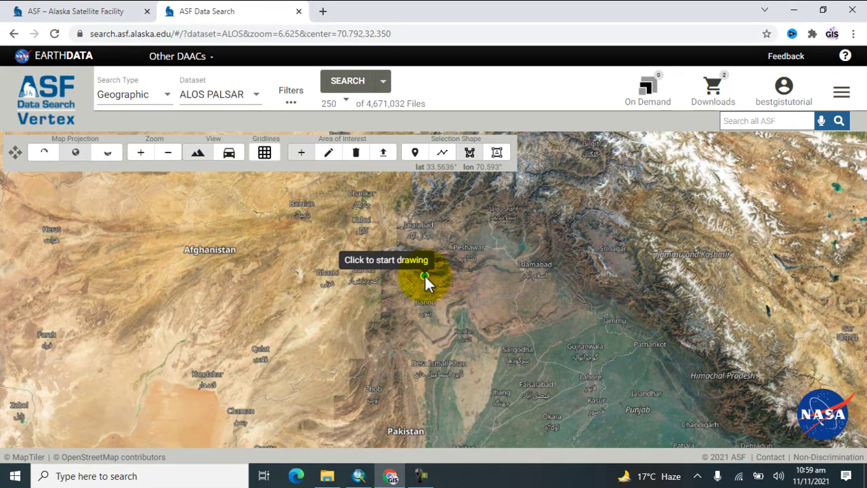
left_click(420, 288)
left_click(481, 286)
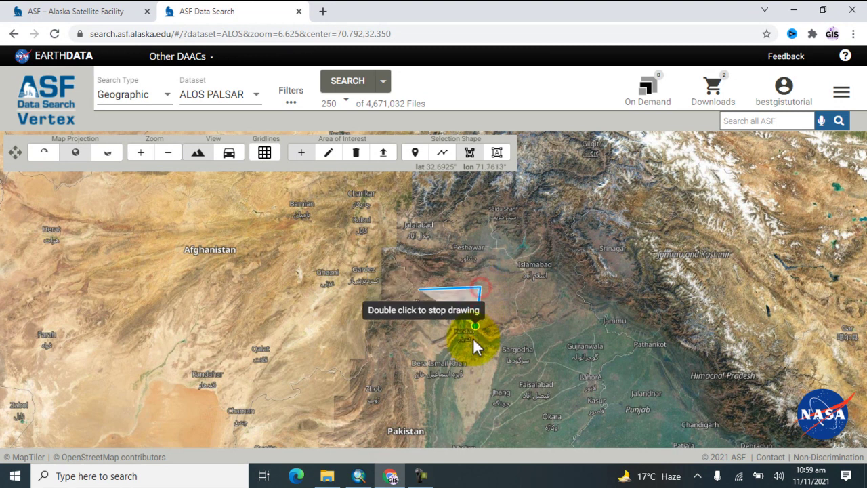
left_click(468, 336)
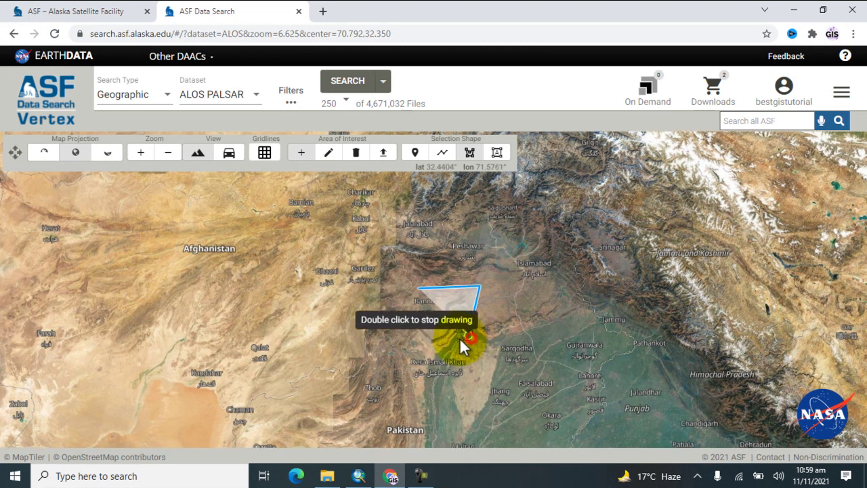
double_click(413, 336)
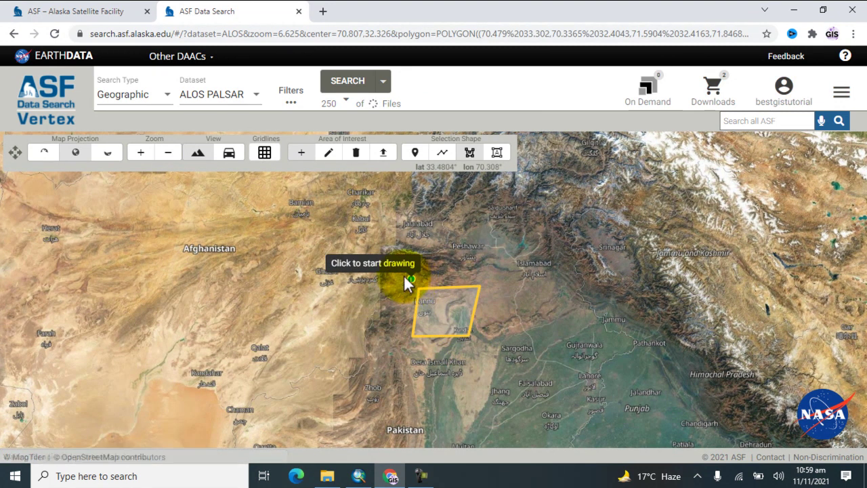
- Run the search for the drawn area and enlarge the map view to show the scene footprints
left_click(347, 87)
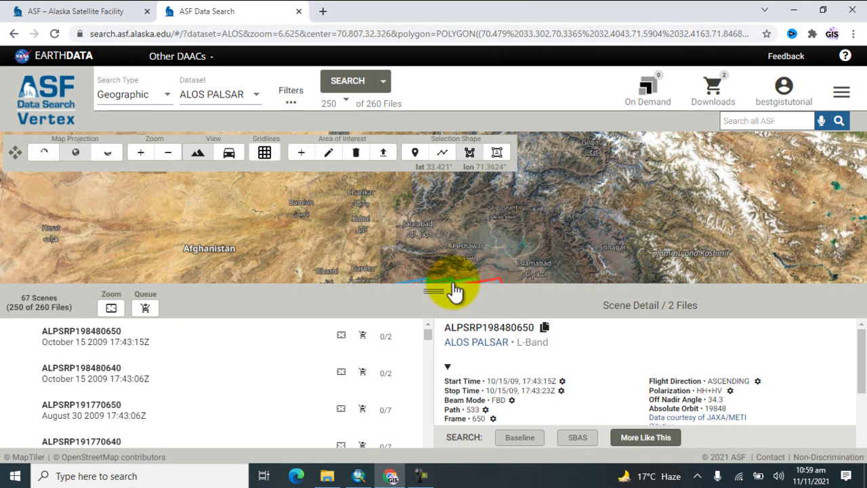
left_click_drag(432, 291, 431, 344)
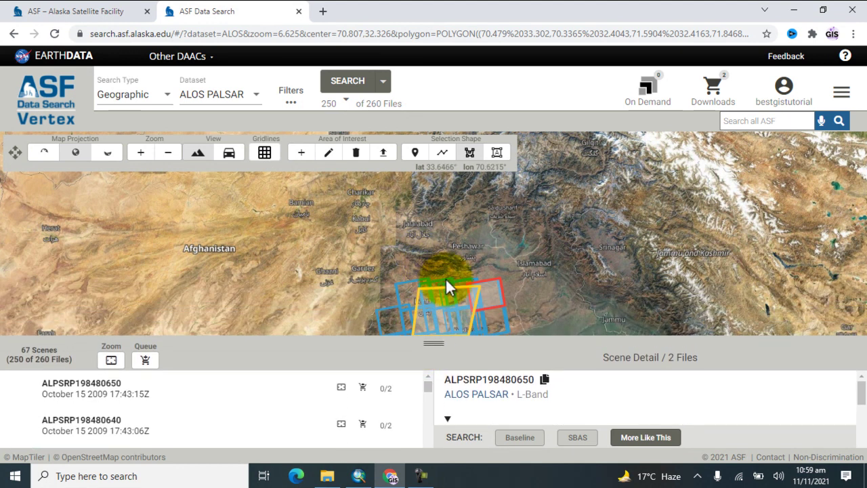
scroll(449, 223, "down", 3)
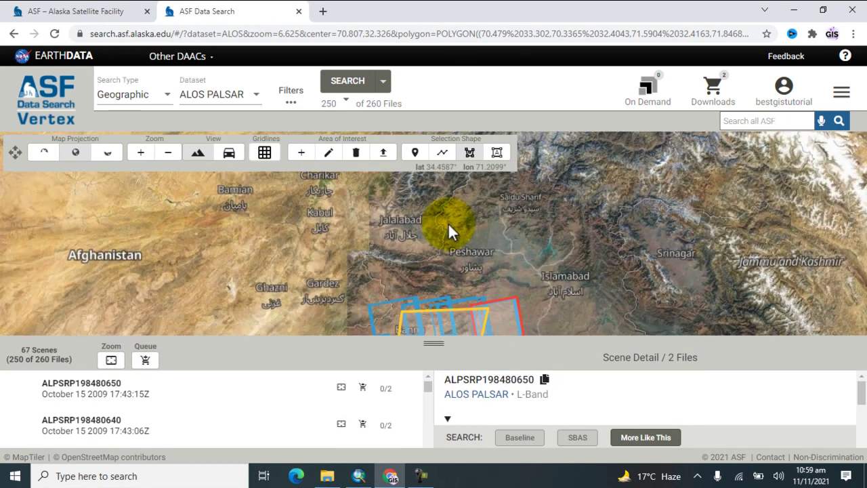
left_click_drag(483, 293, 435, 255)
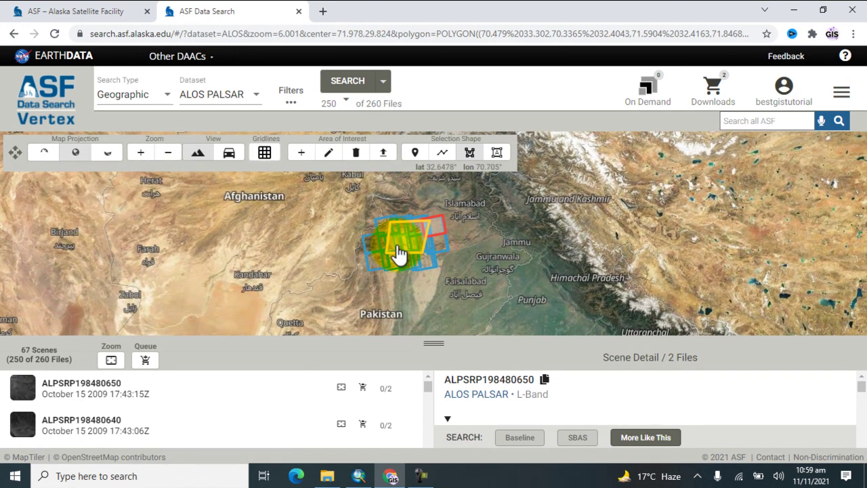
scroll(398, 252, "up", 5)
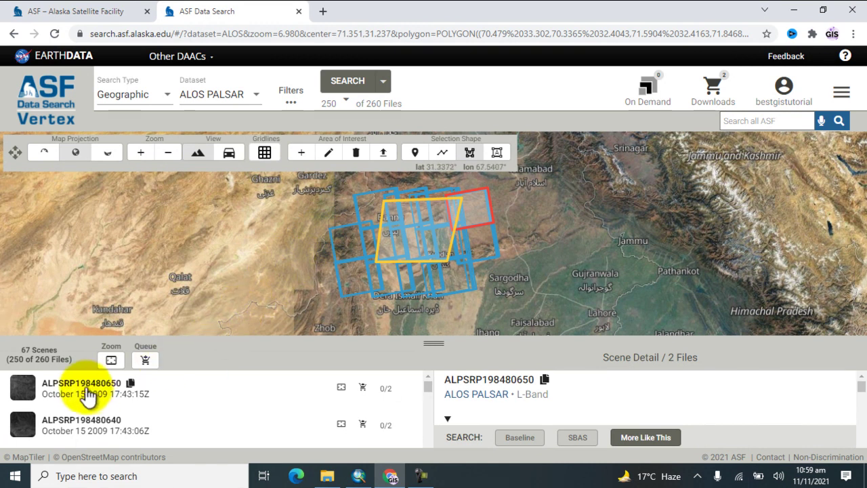
- Examine the footprints of scenes ALPSRP198480650, ALPSRP198480640, ALPSRP191770650 and ALPSRP191770640 on the map one after another
left_click(341, 388)
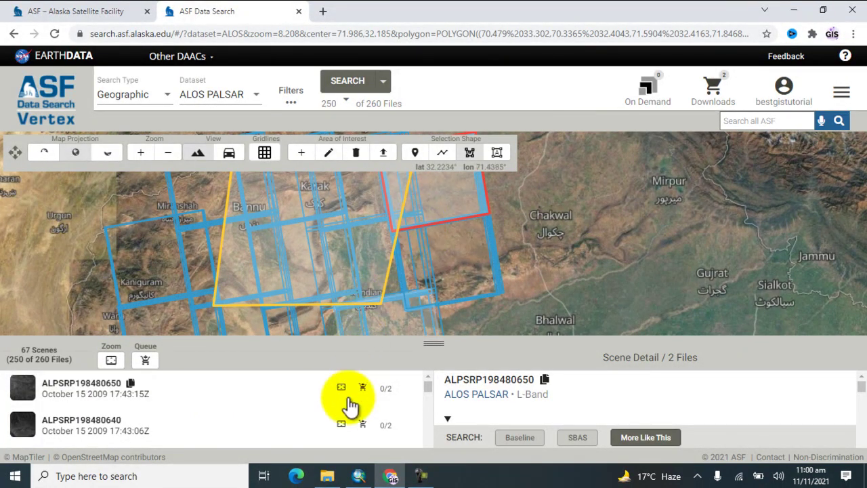
left_click(341, 424)
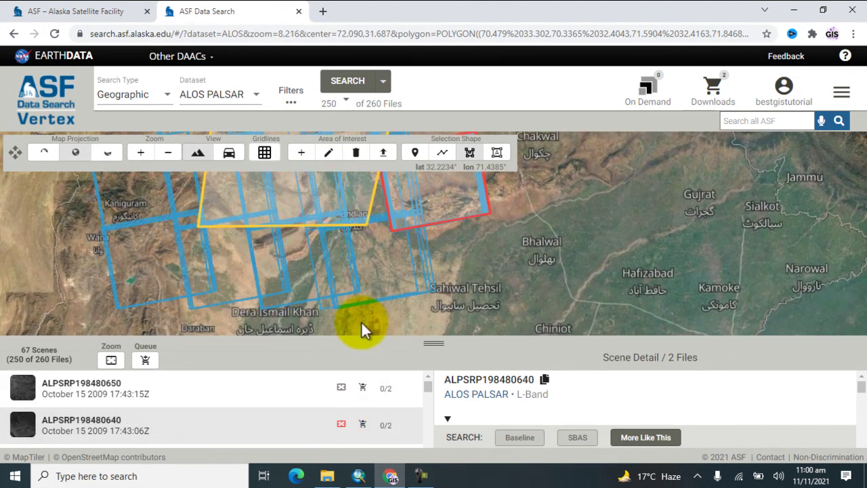
scroll(319, 413, "down", 1)
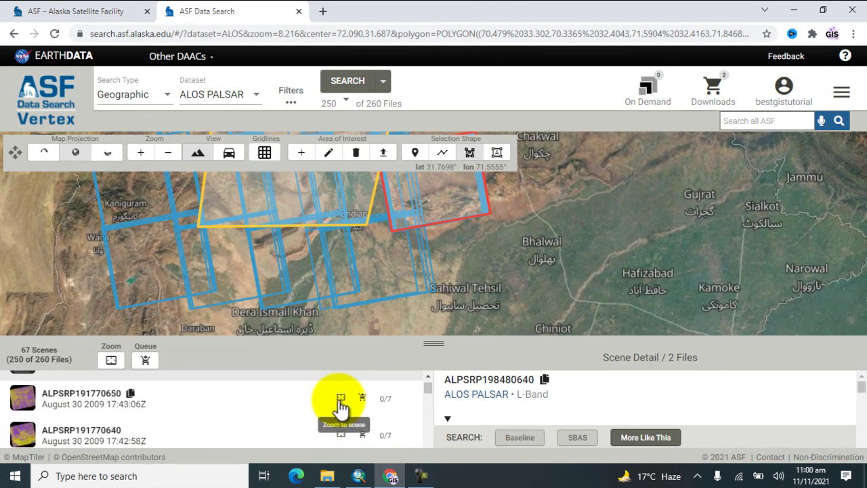
left_click(340, 398)
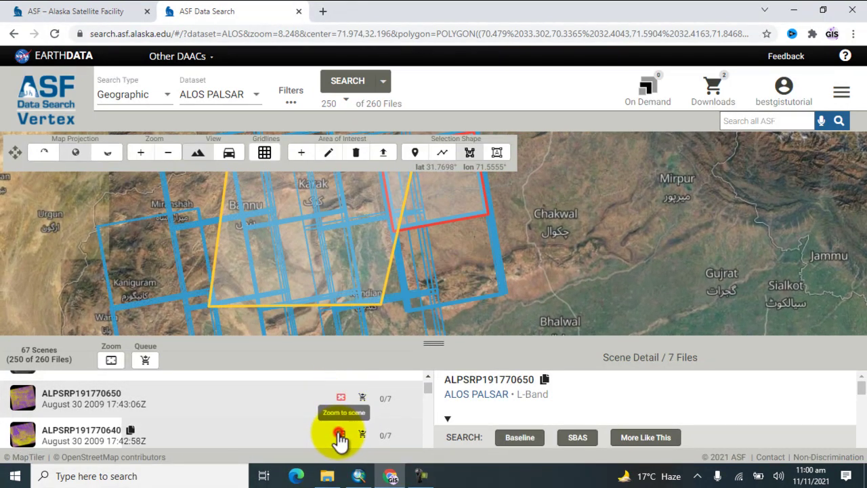
left_click(337, 433)
- Select scene ALPSRP190020630 from August 18 2009 by zooming to it, and check its footprint against the area of interest
scroll(314, 420, "down", 3)
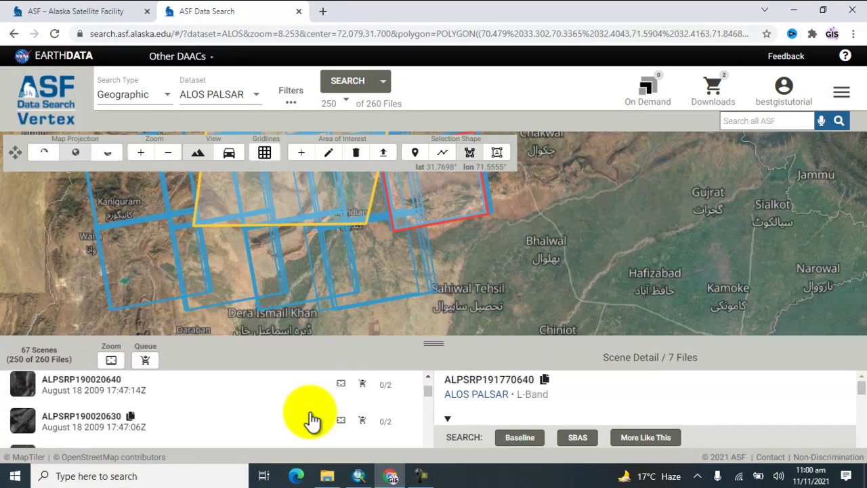
left_click(340, 421)
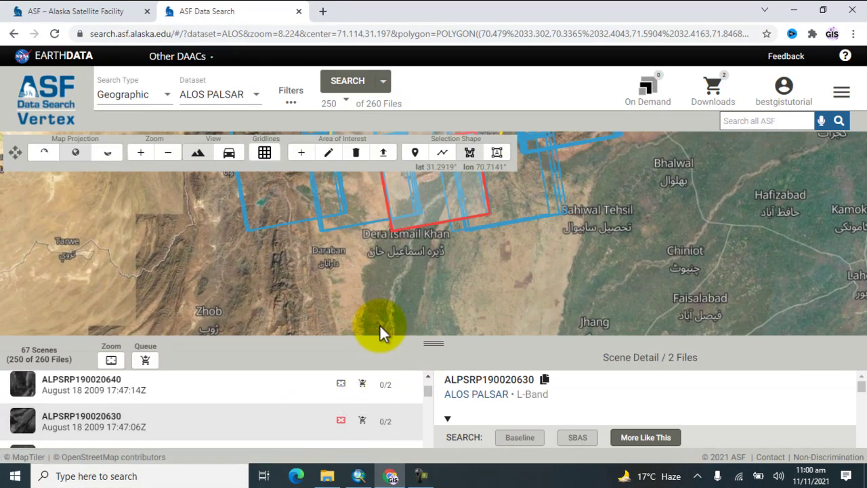
scroll(415, 275, "down", 2)
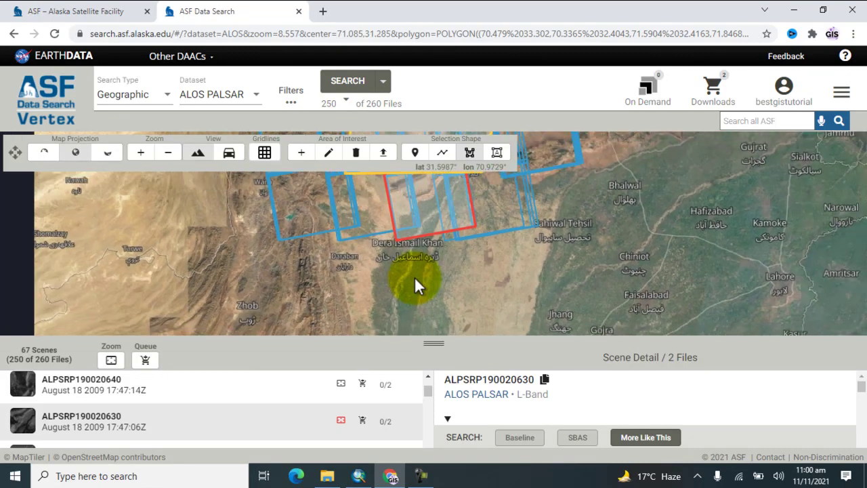
scroll(433, 234, "down", 1)
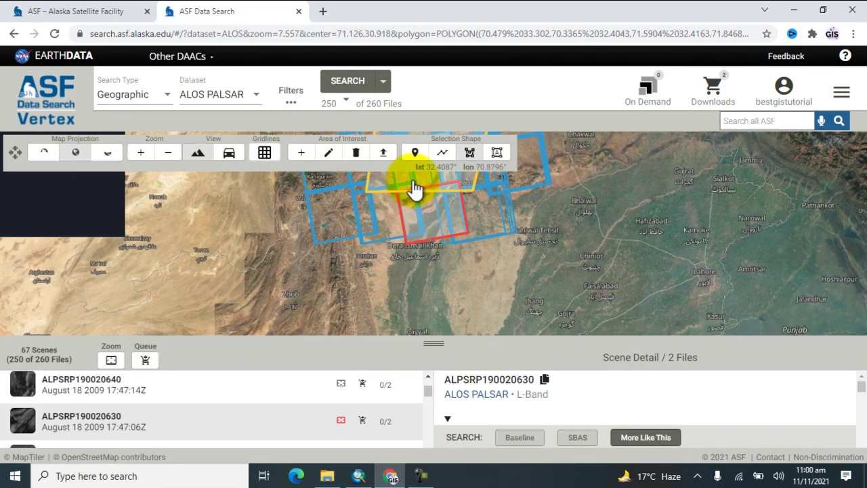
scroll(415, 190, "up", 2)
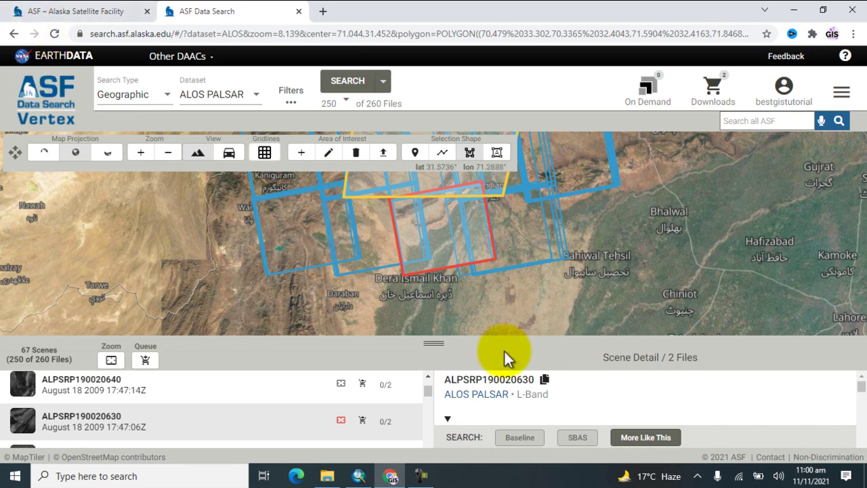
- Review the details and preview image of scene ALPSRP190020630, and download its Level 2.2 Image
left_click_drag(435, 344, 408, 189)
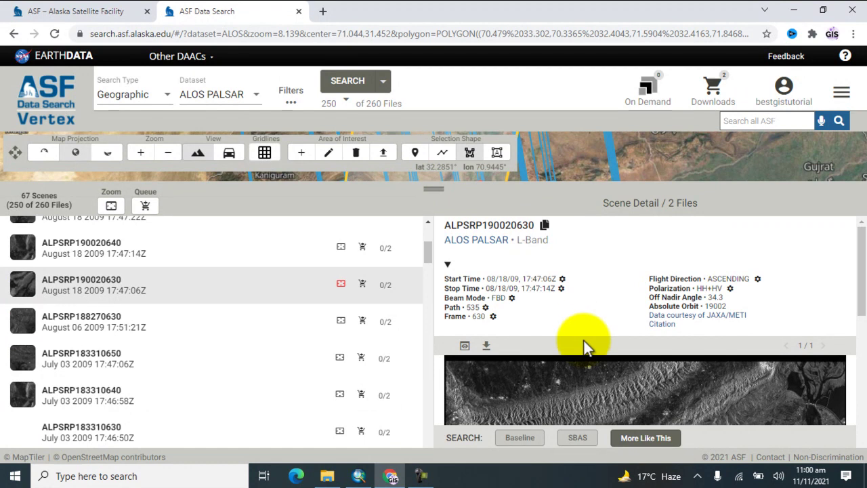
scroll(580, 327, "down", 2)
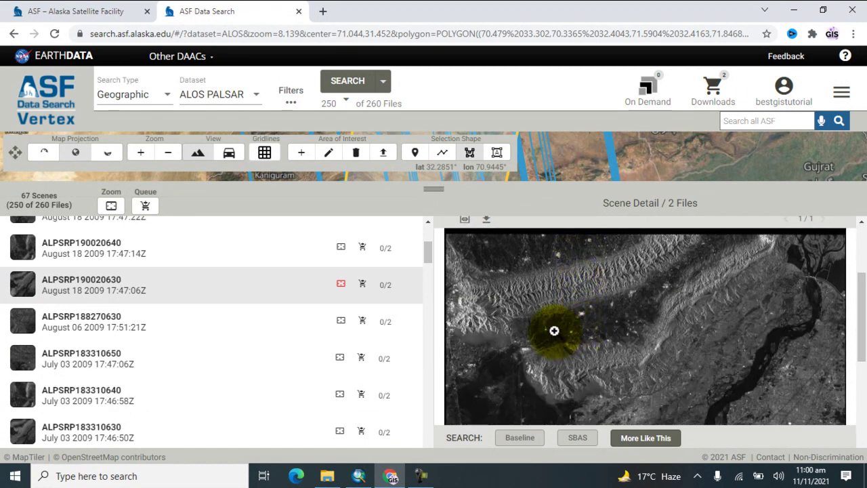
scroll(605, 335, "up", 3)
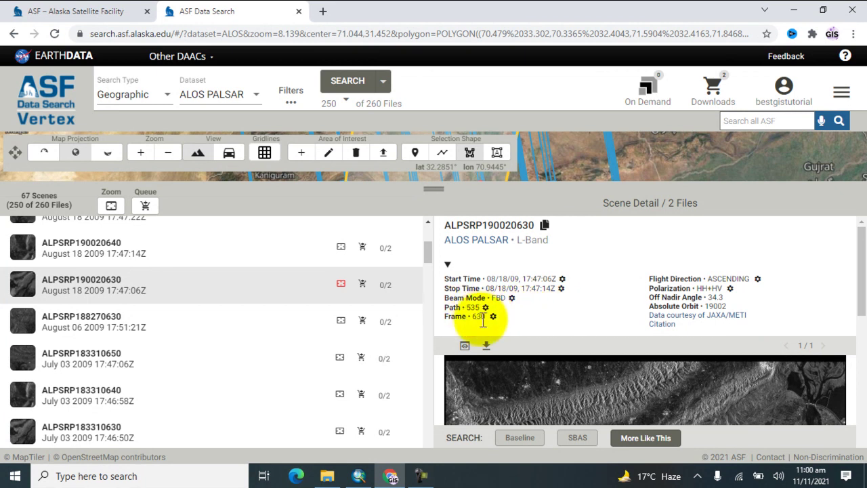
scroll(519, 329, "down", 5)
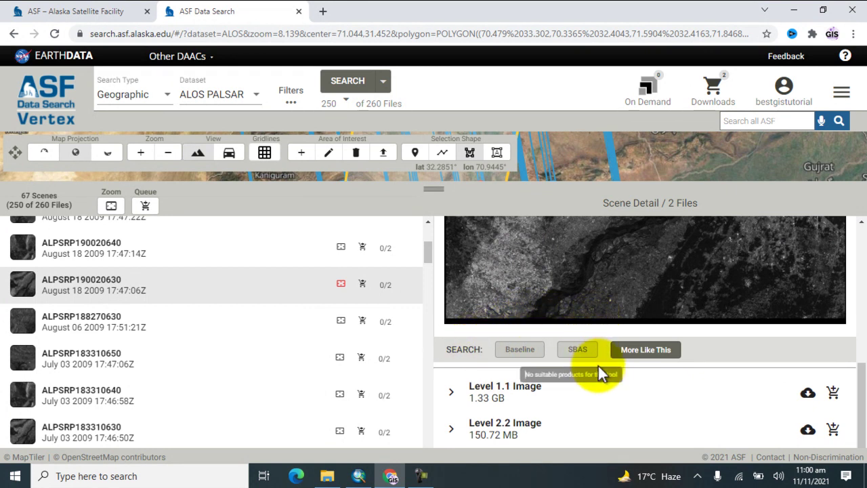
left_click(551, 386)
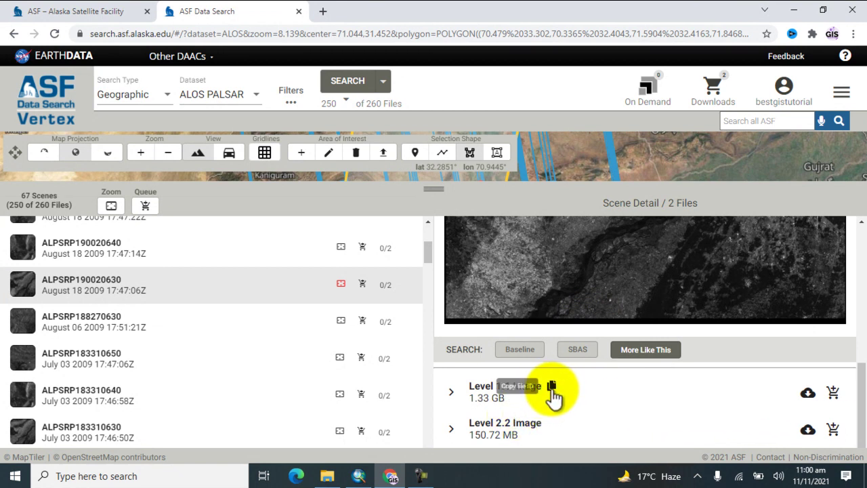
left_click(807, 431)
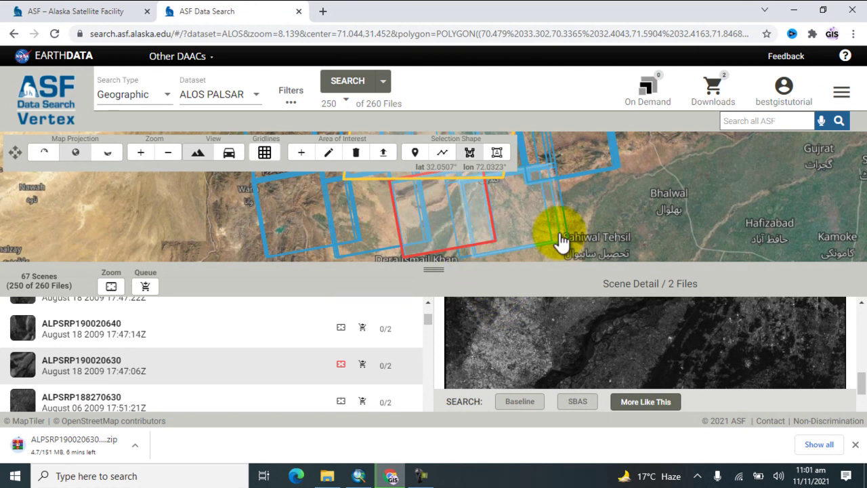
- Open the downloaded ALPSRP190020630 archive to inspect its files, and try to view the INC TIF file inside it
scroll(561, 241, "up", 2)
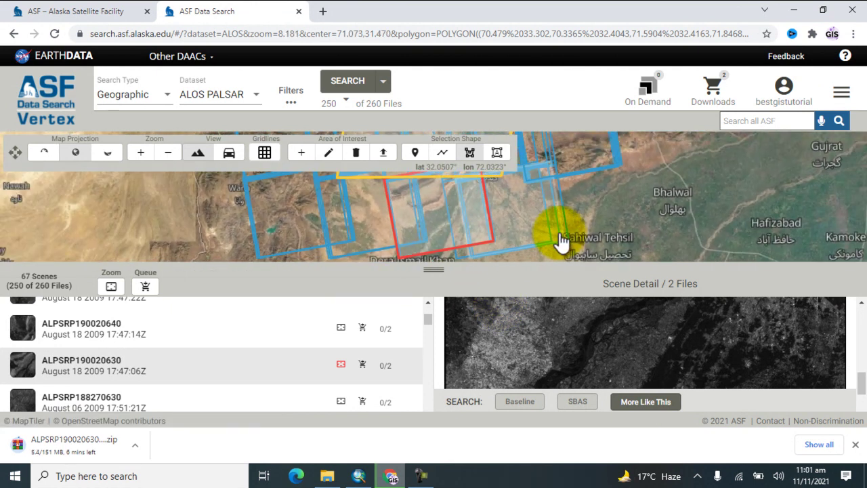
scroll(560, 240, "down", 2)
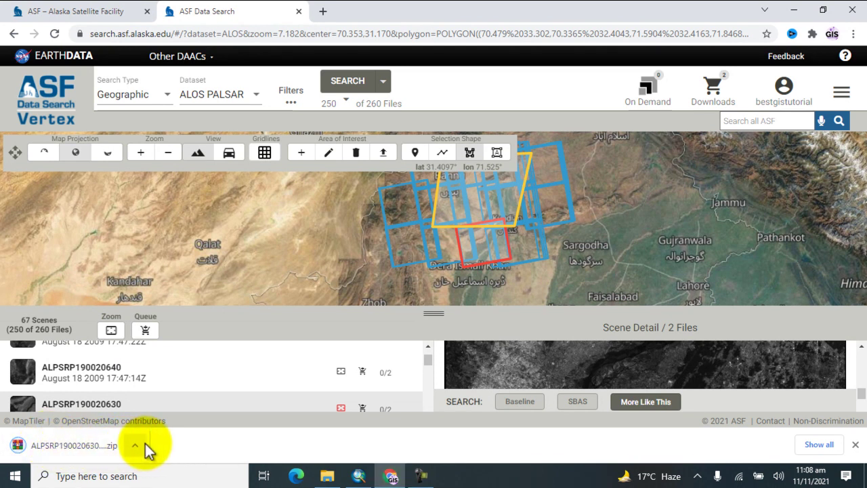
left_click(92, 447)
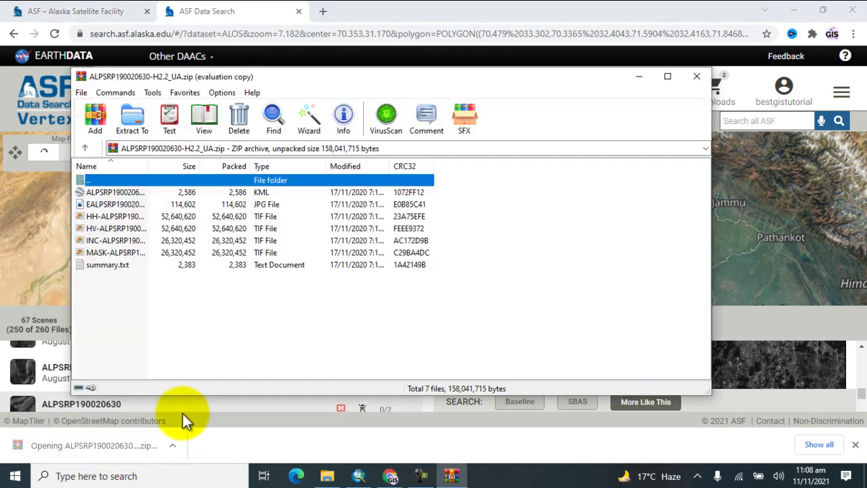
double_click(94, 241)
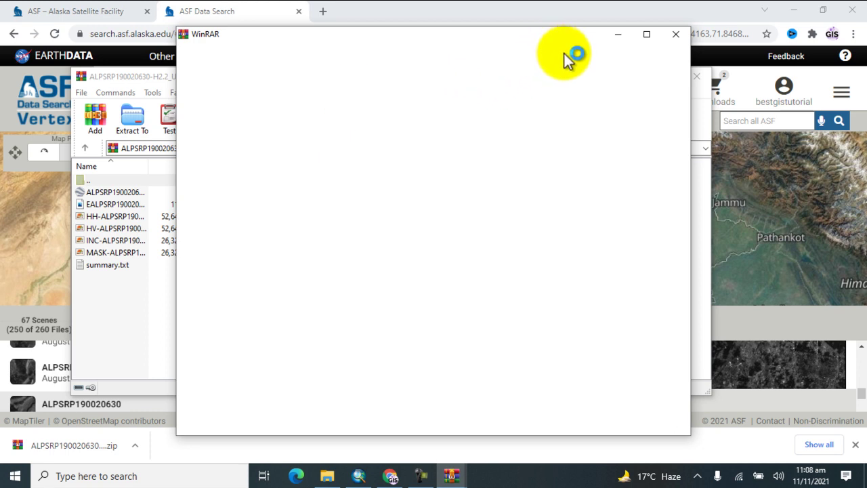
left_click(673, 35)
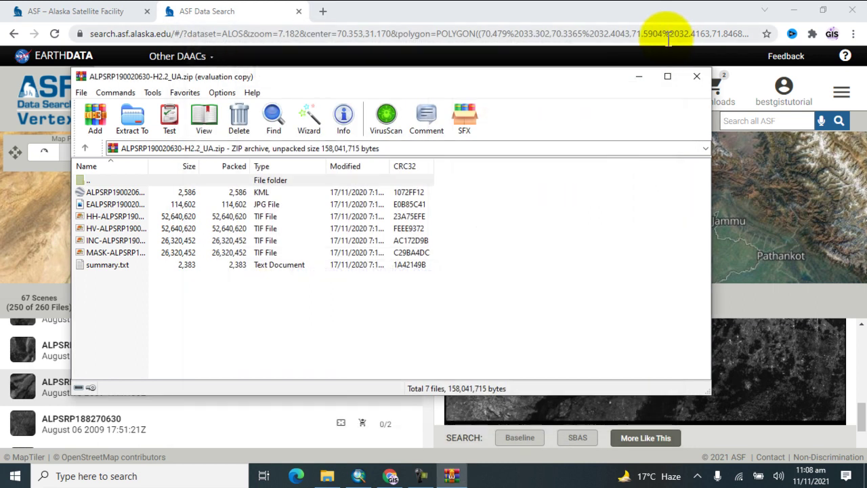
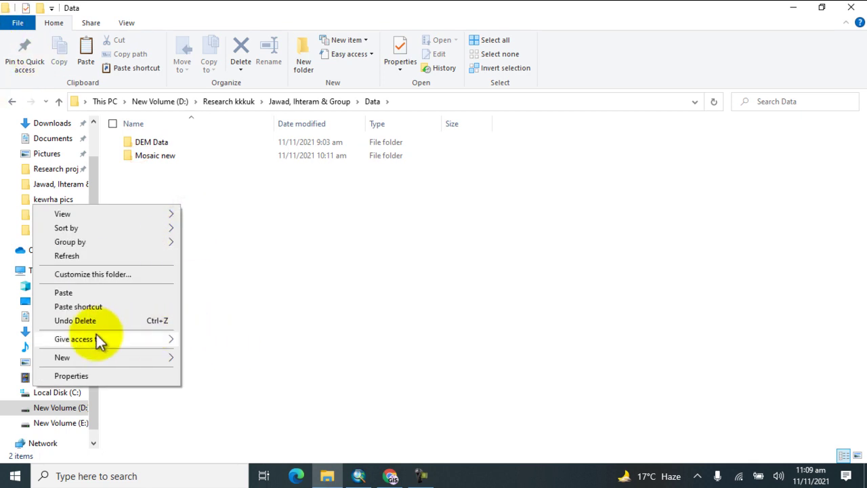
- Paste the downloaded ALPSRP190020630-H2.2_UA archive into the Data folder on drive D and extract it there into a folder of the same name
left_click(90, 291)
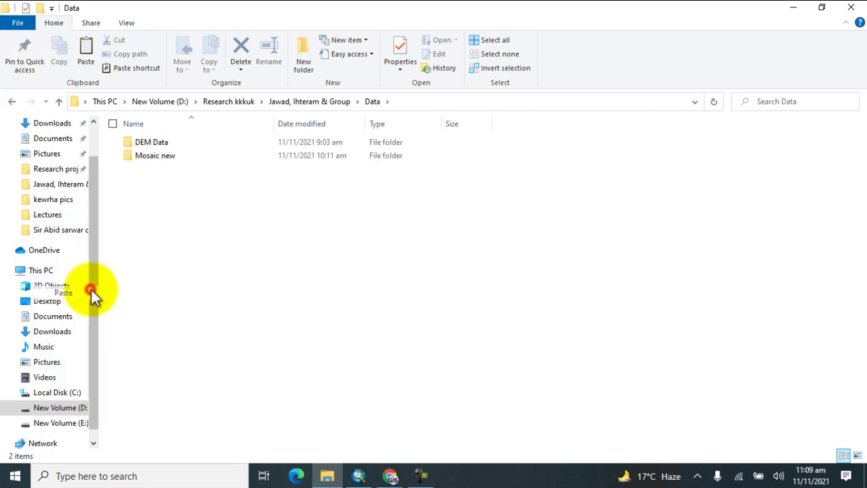
left_click(211, 252)
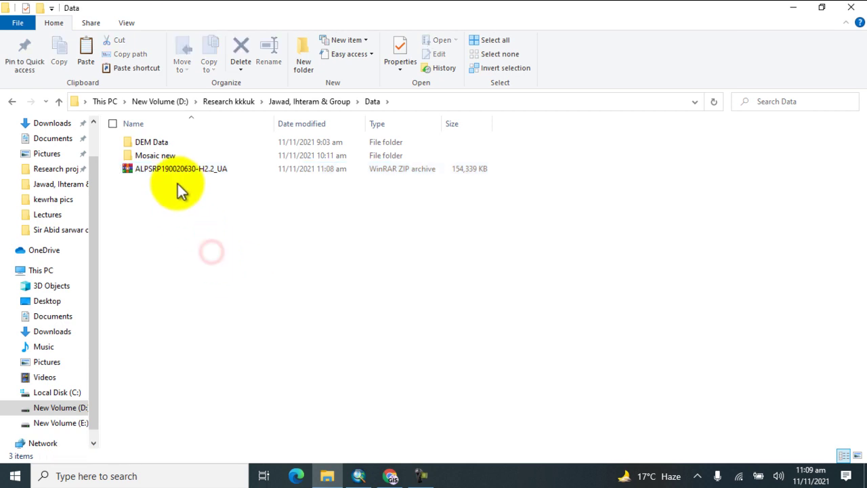
right_click(168, 172)
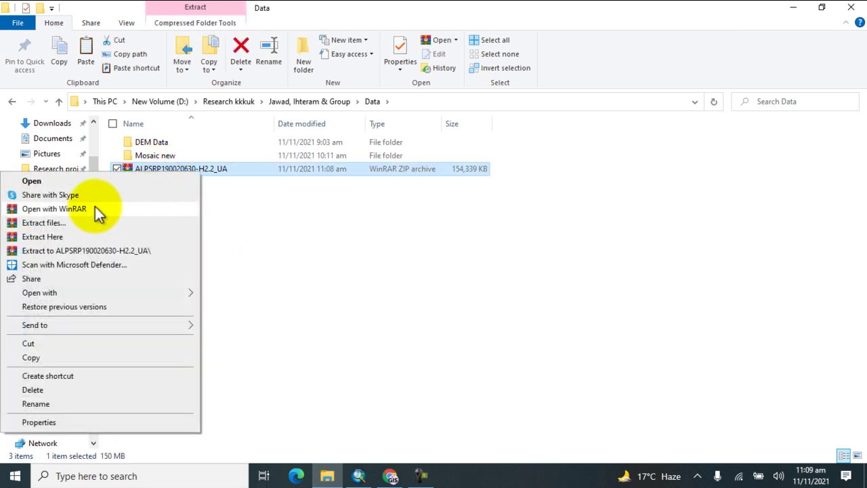
left_click(41, 226)
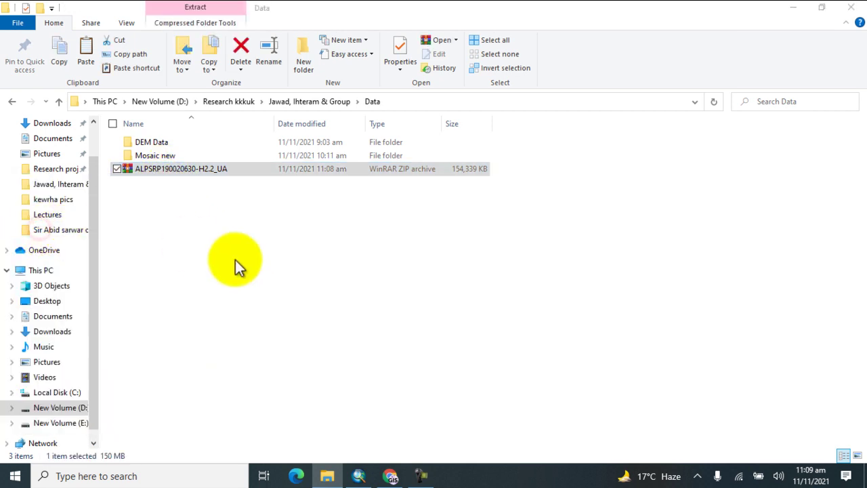
left_click(466, 368)
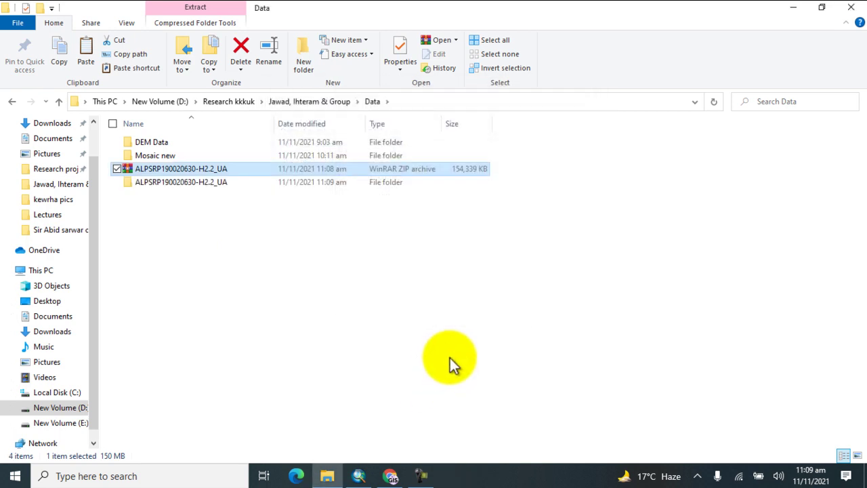
left_click(380, 356)
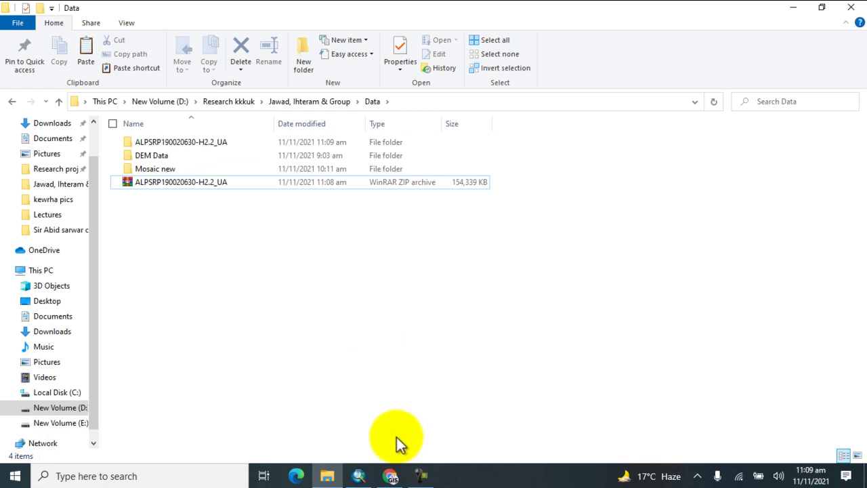
- Switch to ArcMap and add EALPSRP190020630.jpg from the extracted ALPSRP190020630-H2.2_UA folder, accepting its unknown spatial reference
left_click(359, 477)
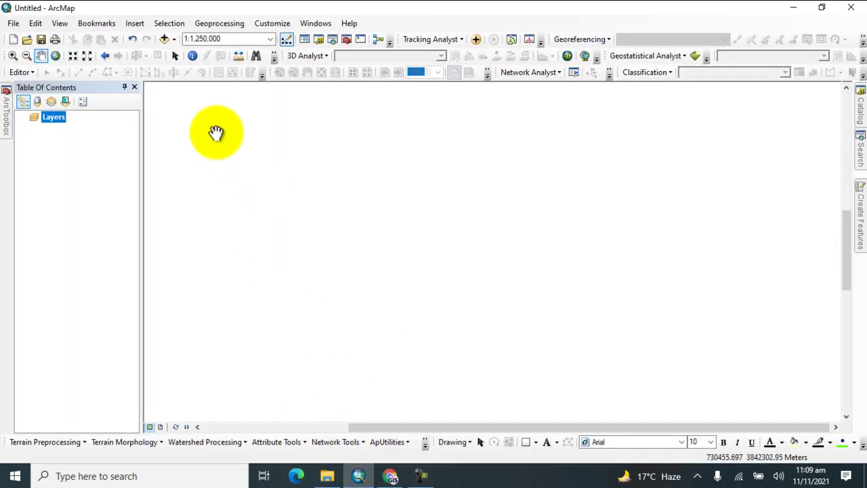
left_click(164, 38)
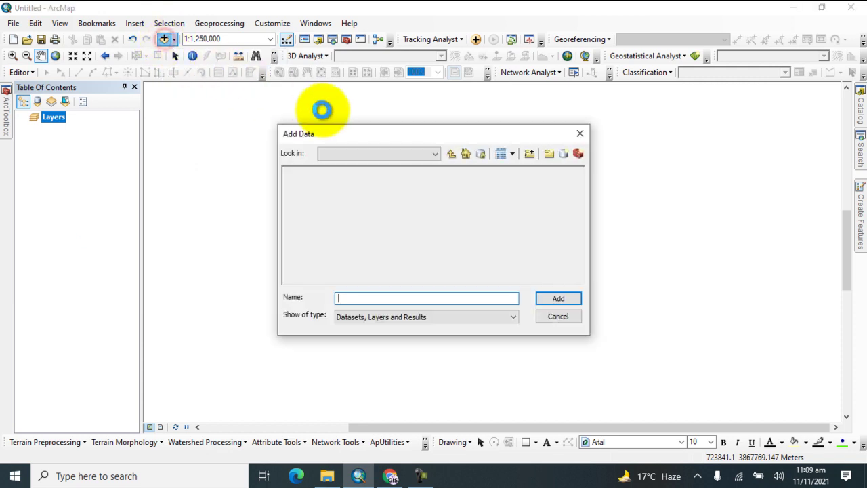
left_click(449, 154)
left_click(449, 154)
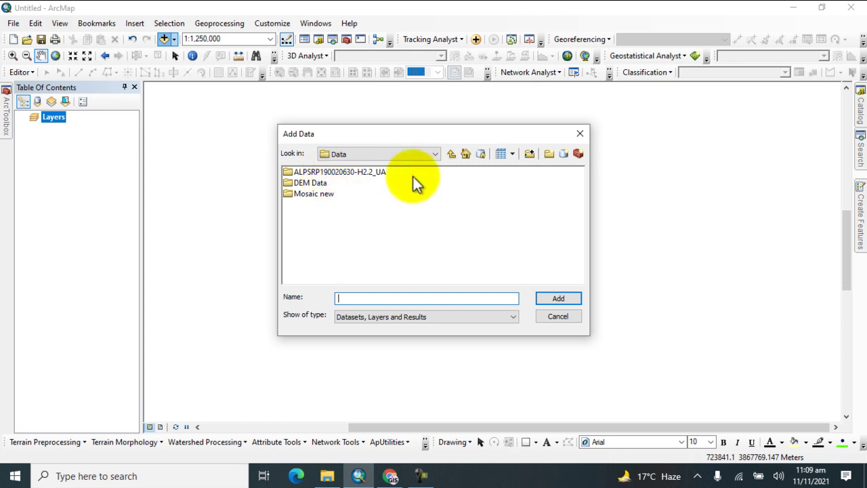
double_click(337, 173)
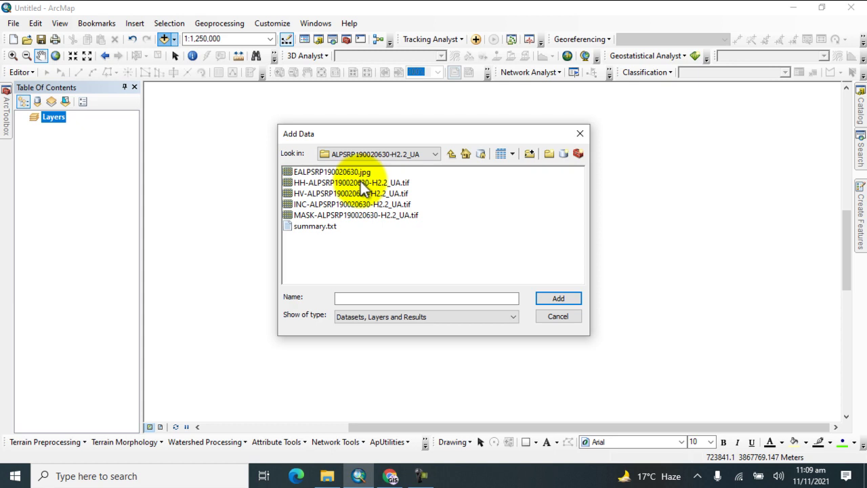
left_click(334, 172)
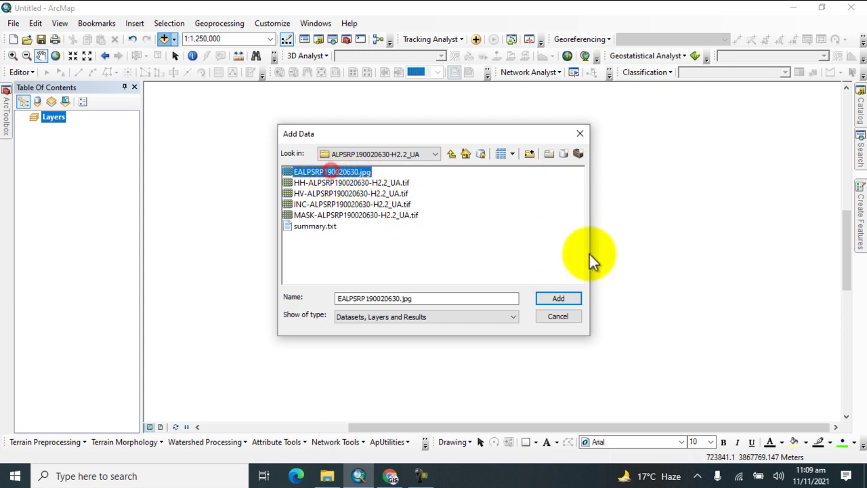
left_click(557, 299)
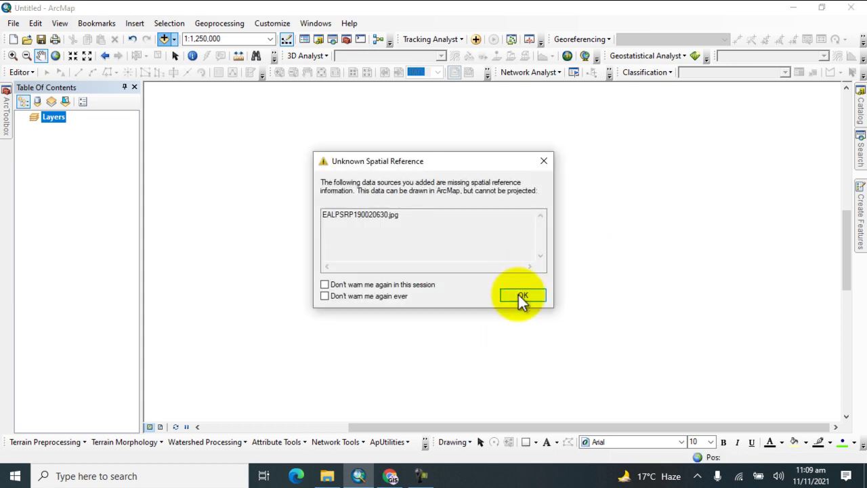
left_click(517, 293)
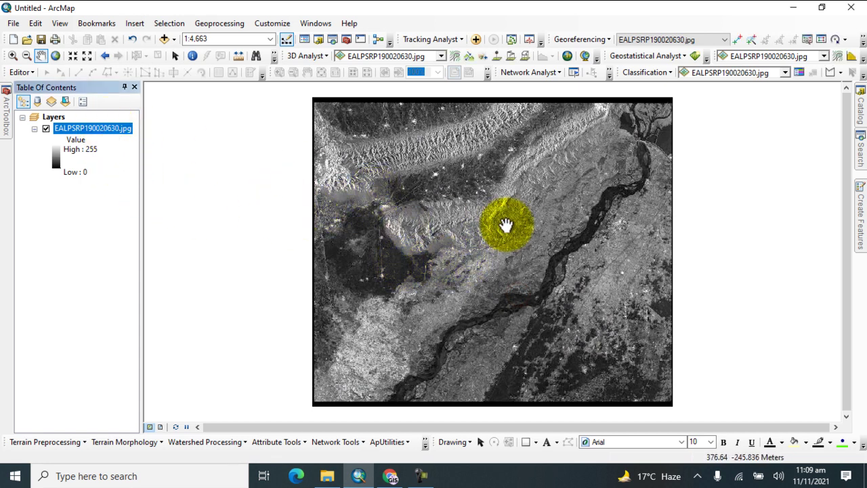
scroll(526, 228, "up", 1)
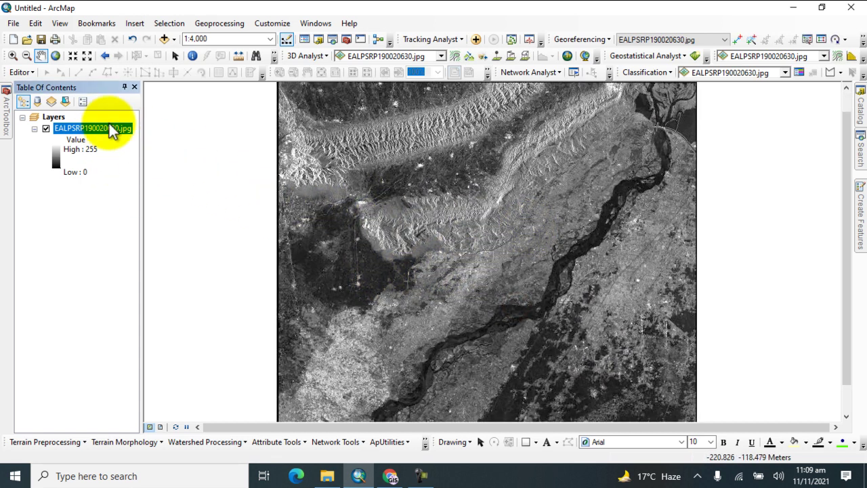
- Add the HH-ALPSRP190020630-H2.2_UA.tif raster with pyramids built, leaving the coordinate system transformation unset
left_click(164, 39)
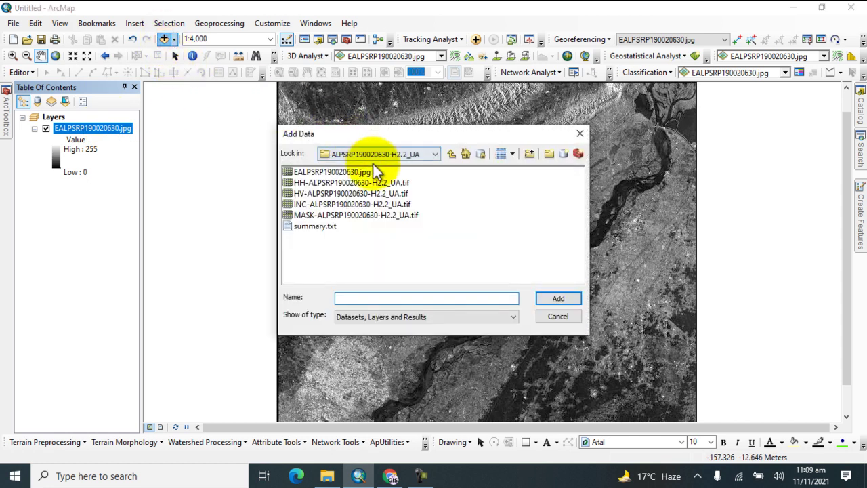
left_click(366, 184)
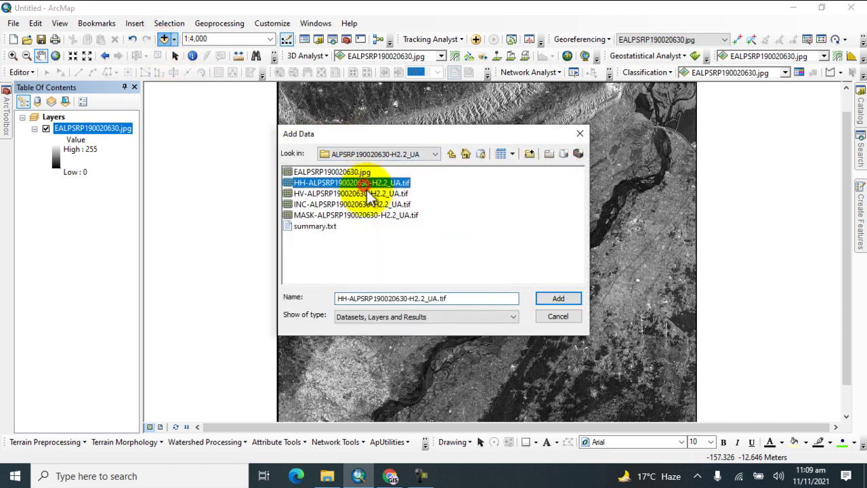
left_click(558, 298)
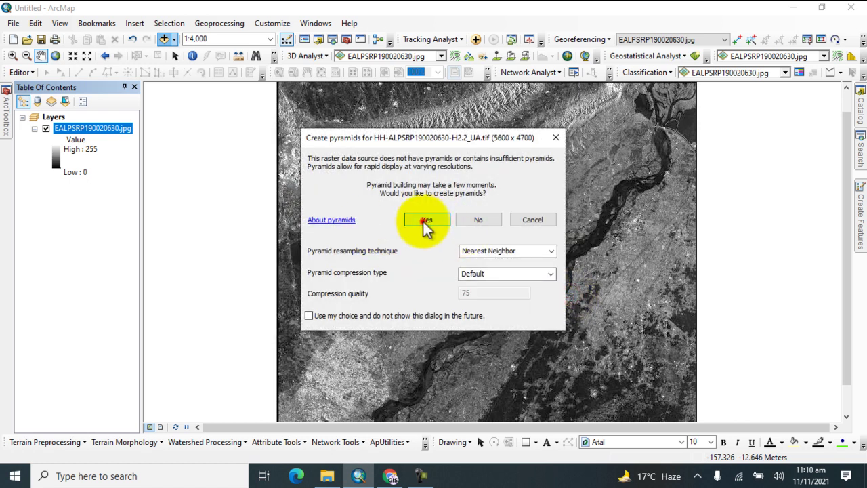
left_click(422, 220)
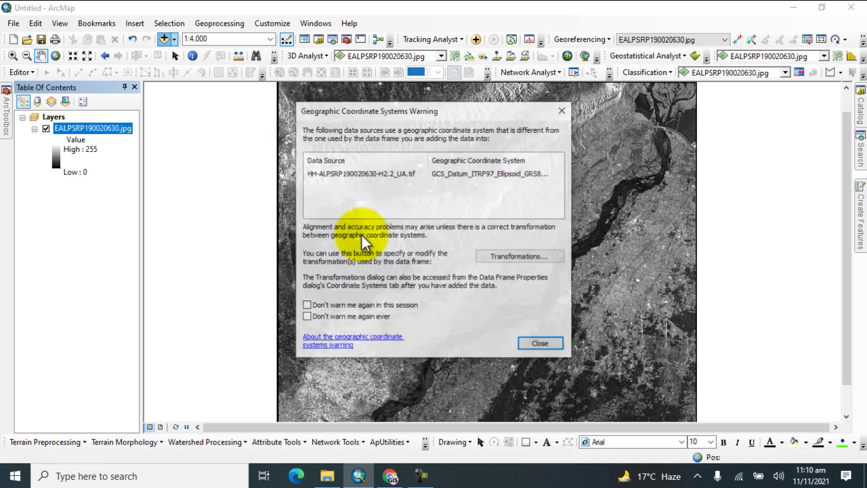
left_click(537, 339)
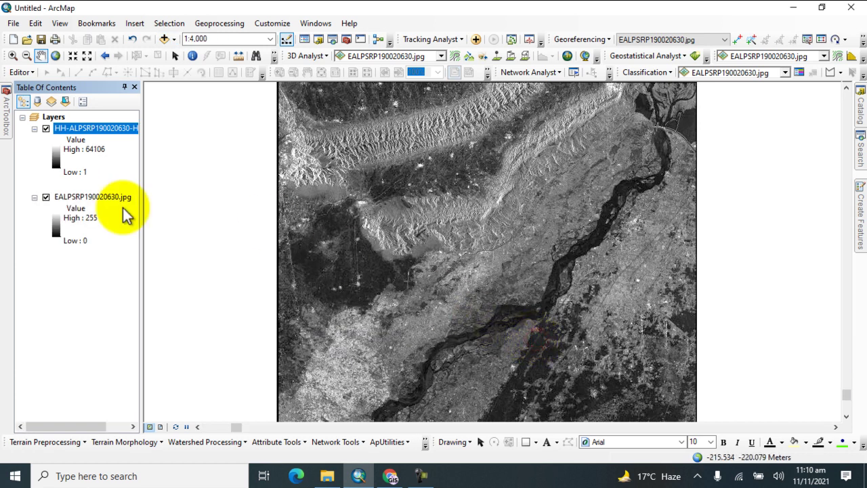
- Zoom to the extent of the HH raster layer and examine the image
right_click(80, 131)
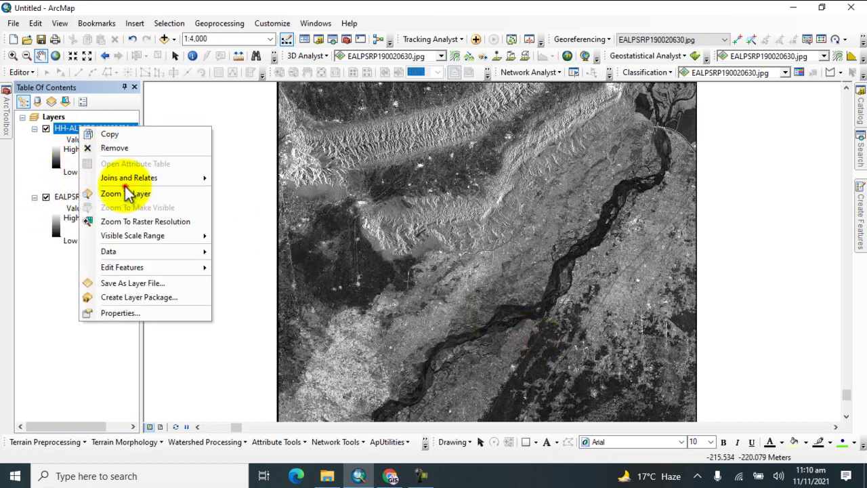
left_click(126, 194)
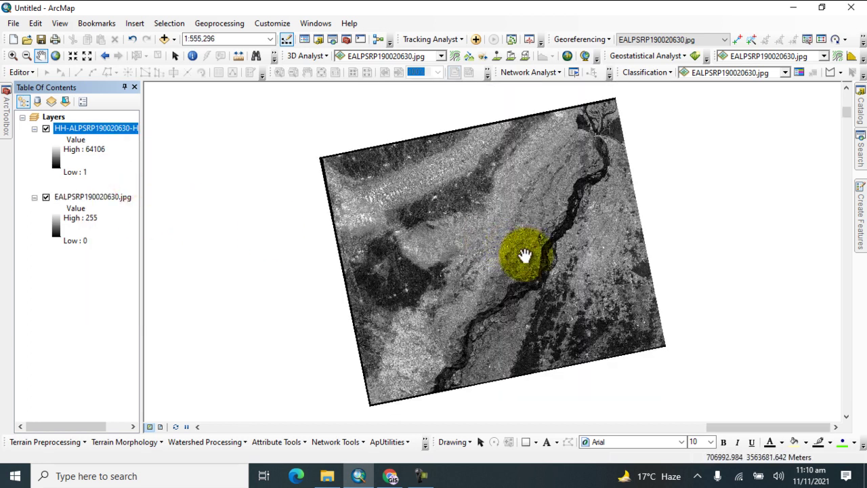
left_click_drag(523, 252, 456, 245)
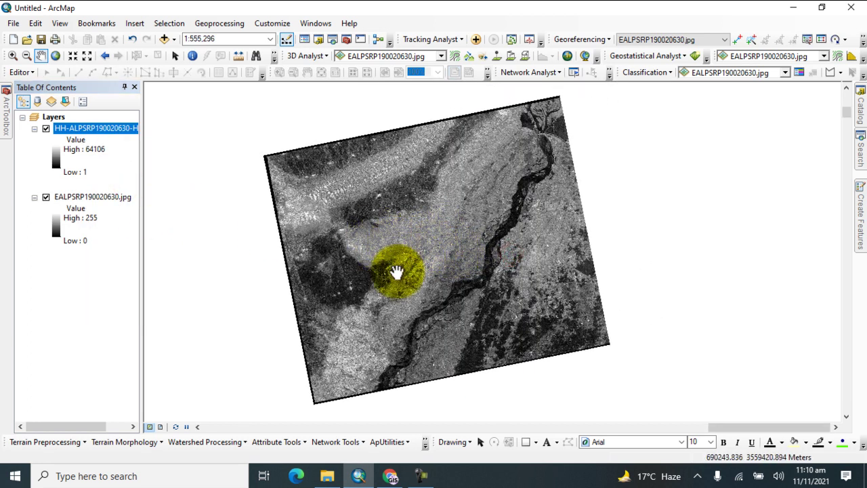